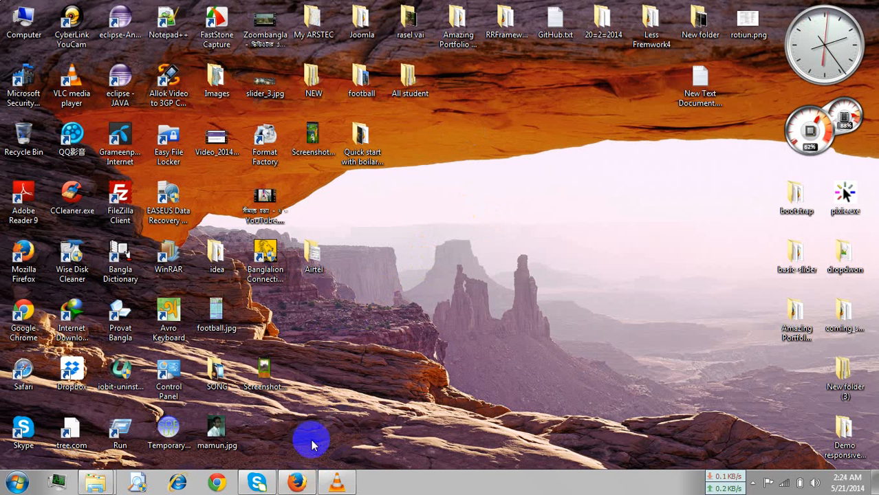
- Switch to Firefox, search Google for "java jdk" and open the Java SE Downloads result from Oracle in a new tab
click(304, 484)
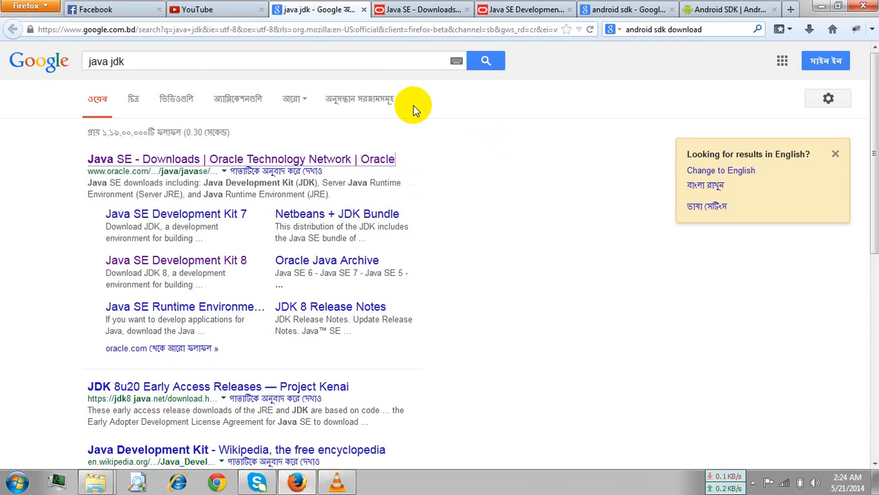
click(141, 61)
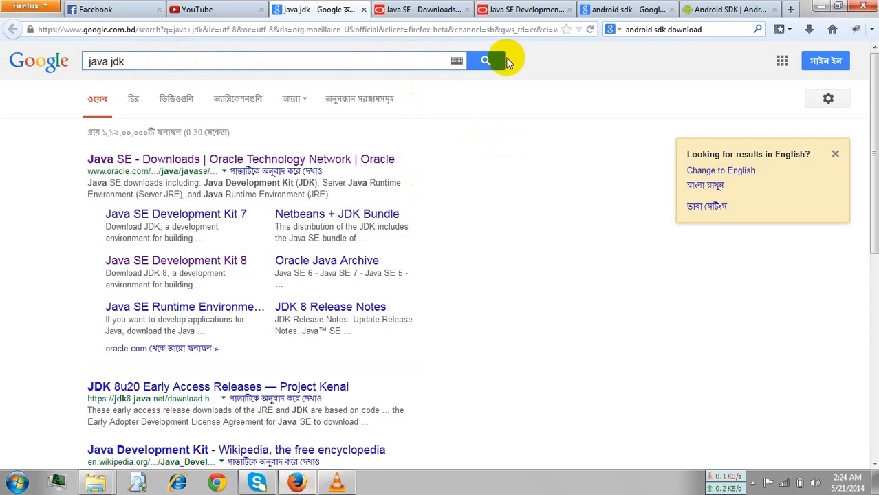
click(484, 61)
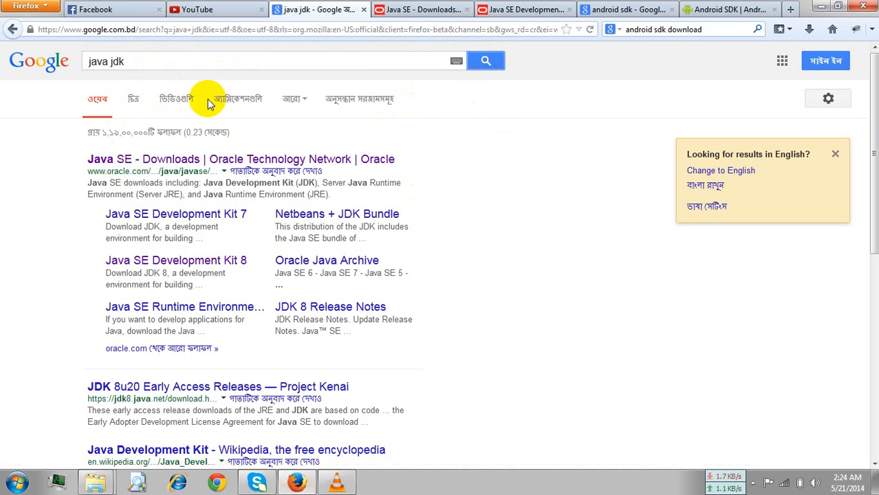
middle_click(138, 162)
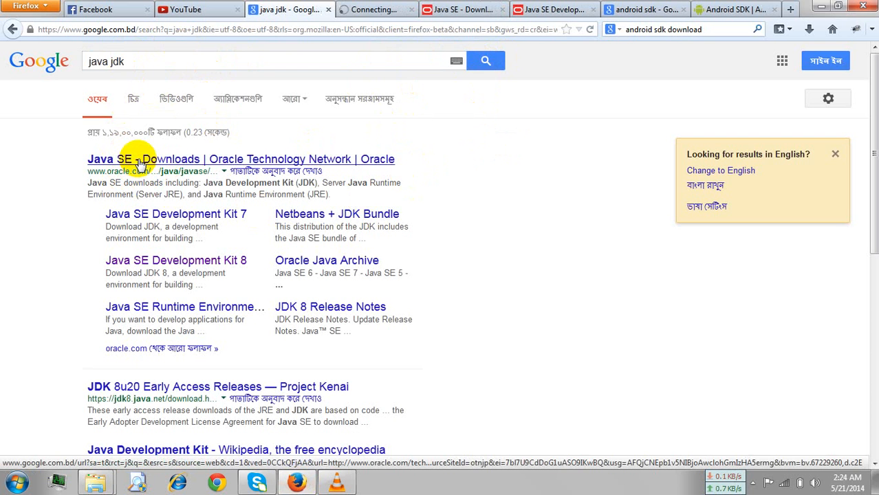
- On the already loaded Java SE Downloads page, open the Java Platform (JDK) 8u5 download in a new tab
click(466, 6)
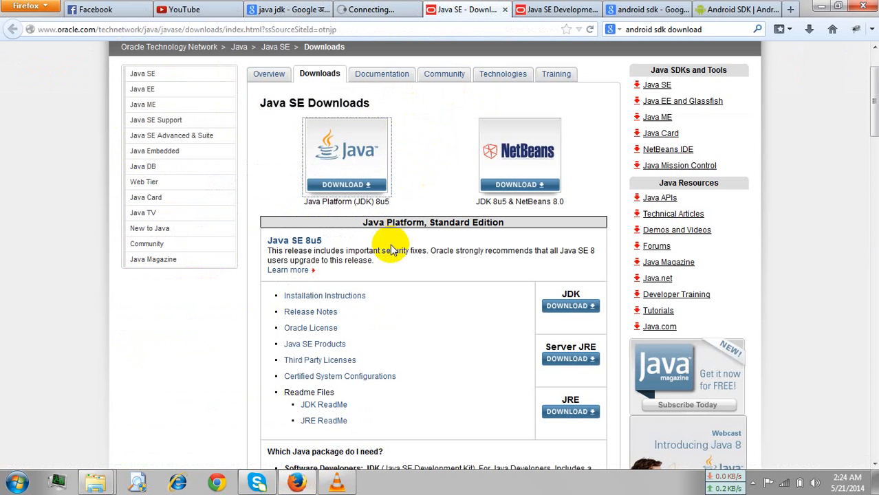
scroll(337, 220, down, 3)
scroll(392, 249, up, 3)
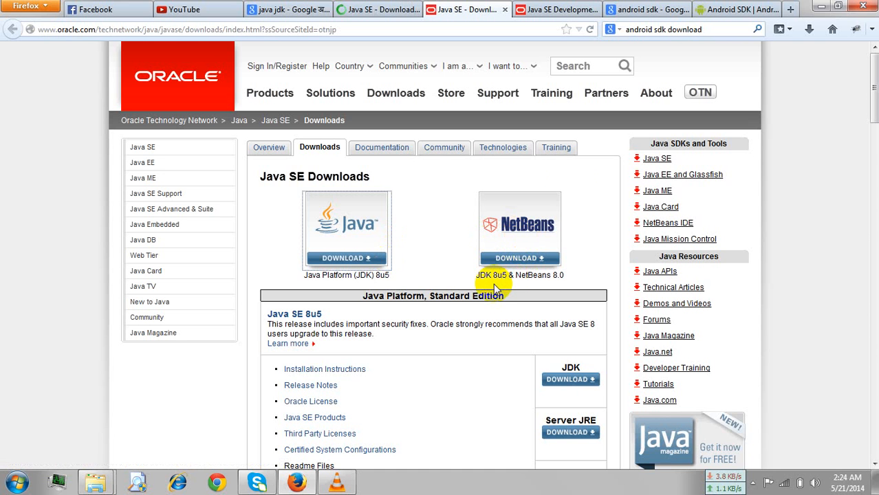
middle_click(363, 249)
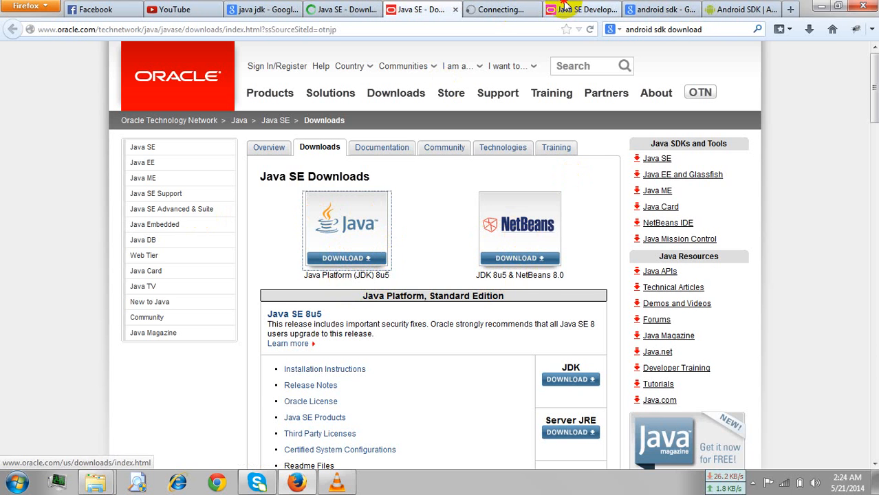
- On the loaded JDK 8 downloads page, accept the license agreement for Java SE Development Kit 8u5
click(592, 10)
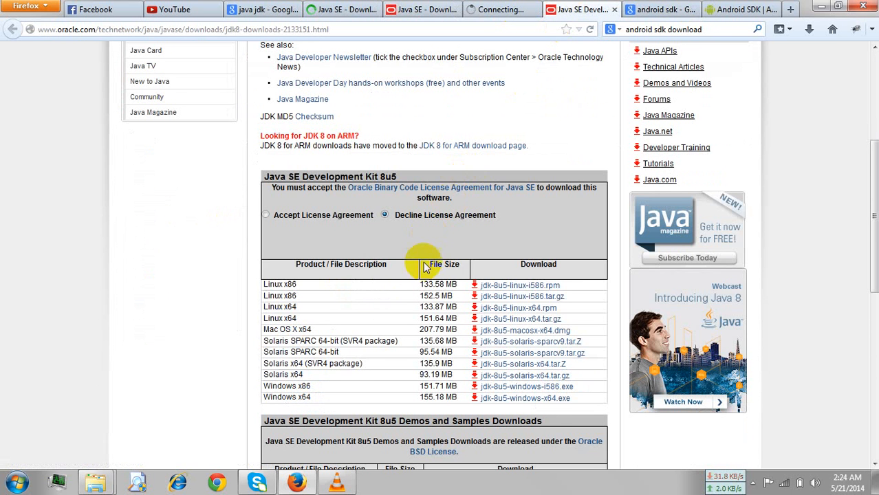
scroll(423, 264, down, 2)
scroll(302, 226, down, 3)
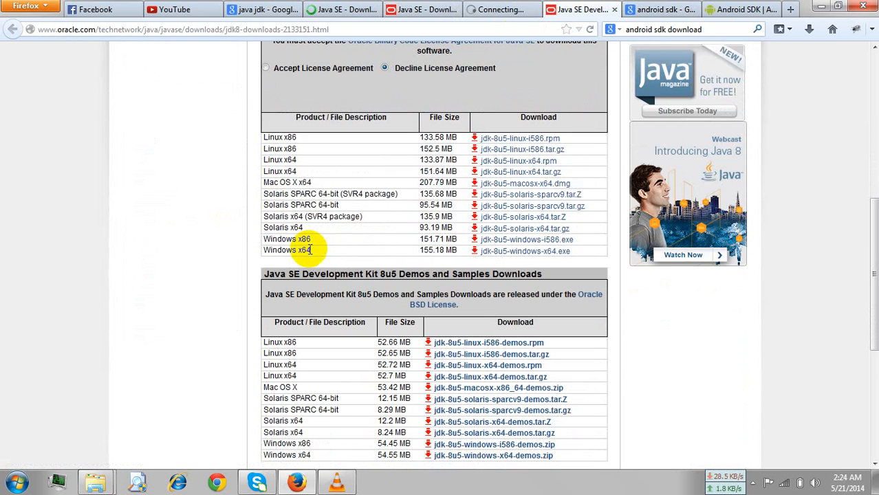
scroll(241, 249, up, 3)
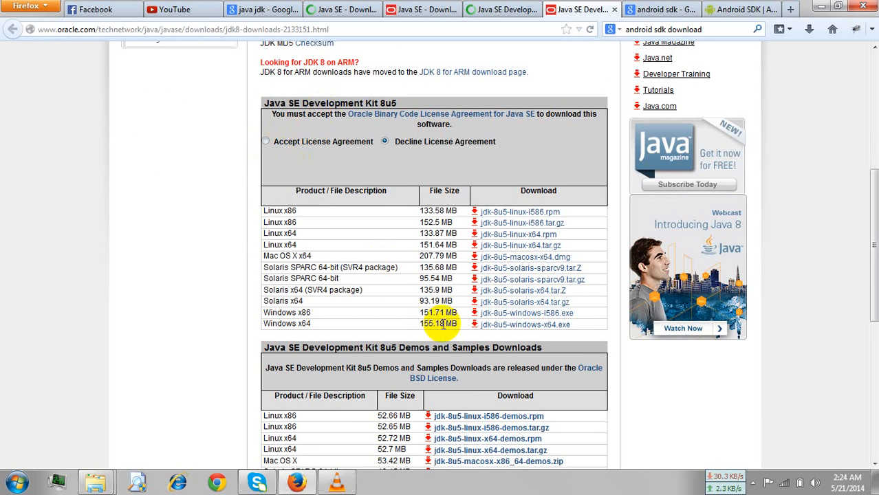
click(267, 143)
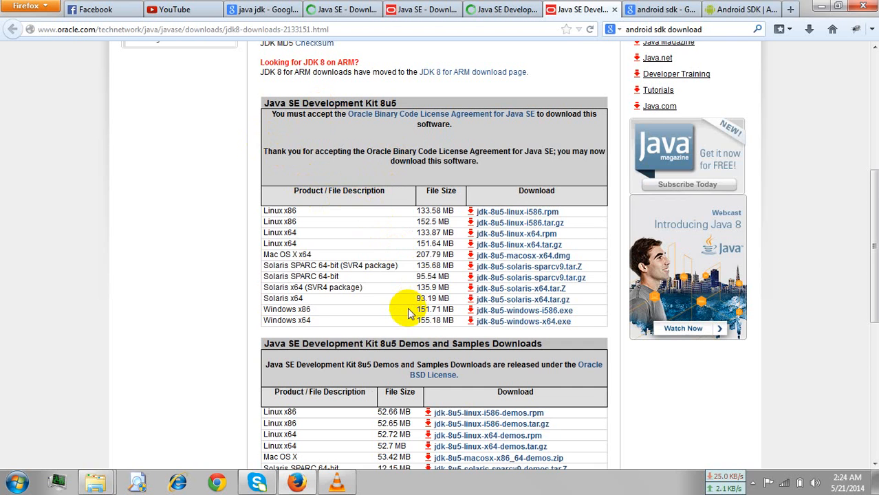
- Request the Windows x86 installer jdk-8u5-windows-i586.exe and cancel its download dialog
scroll(413, 331, down, 5)
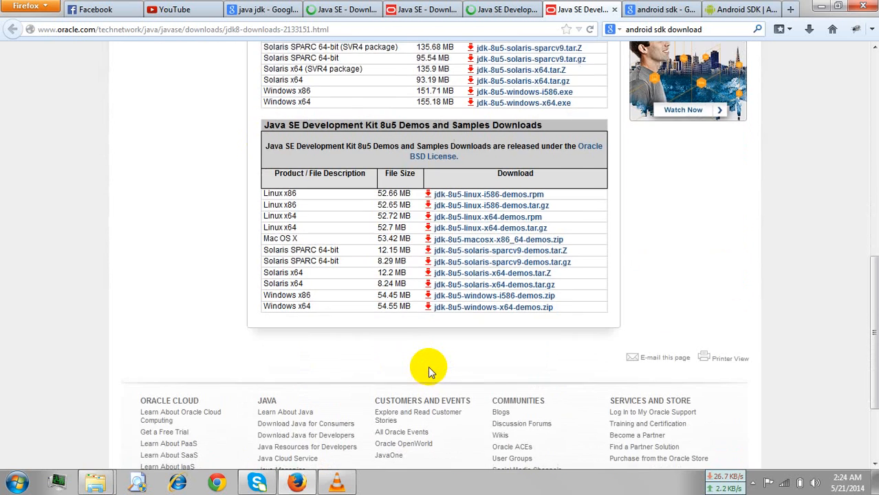
scroll(420, 344, up, 5)
scroll(314, 345, down, 3)
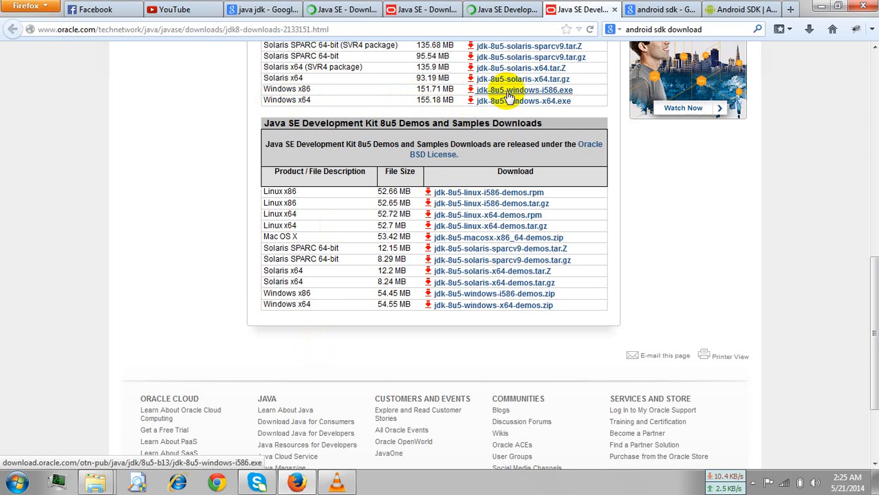
click(491, 88)
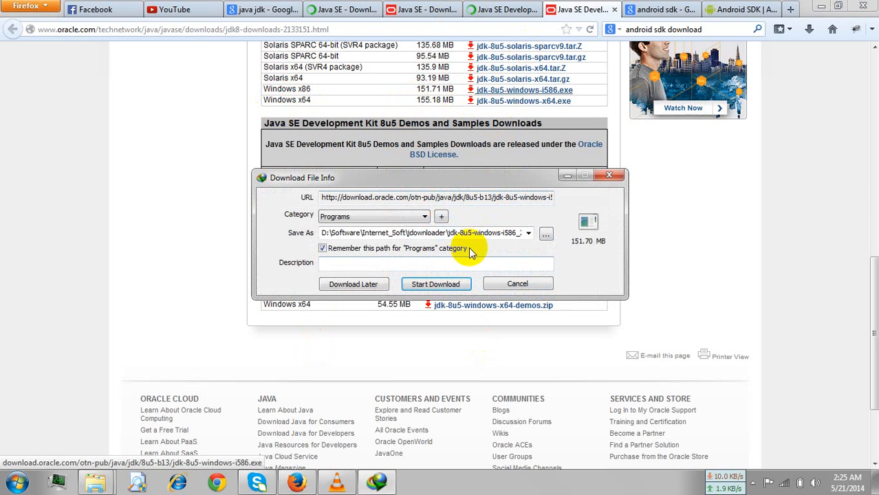
click(512, 282)
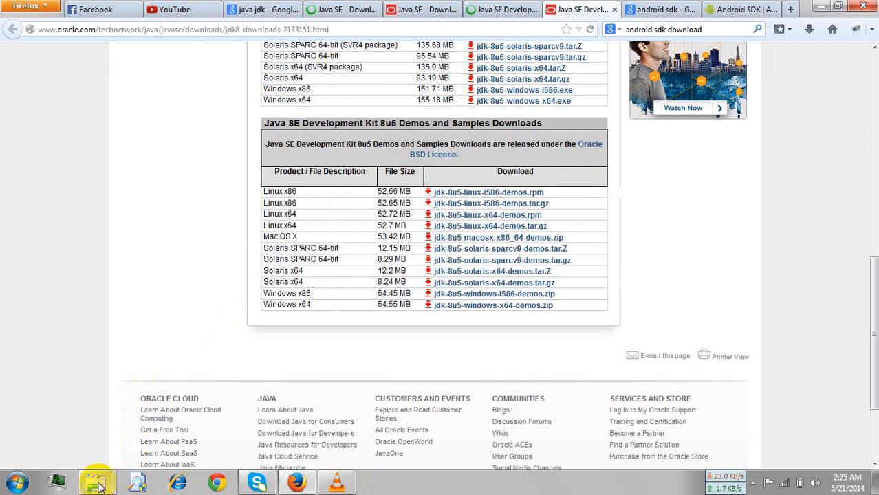
- Bring up the Downloads > Programs folder to view the jdk-7u51-windows-i586.exe installer, and minimize the folder window
mouse_move(95, 482)
click(218, 425)
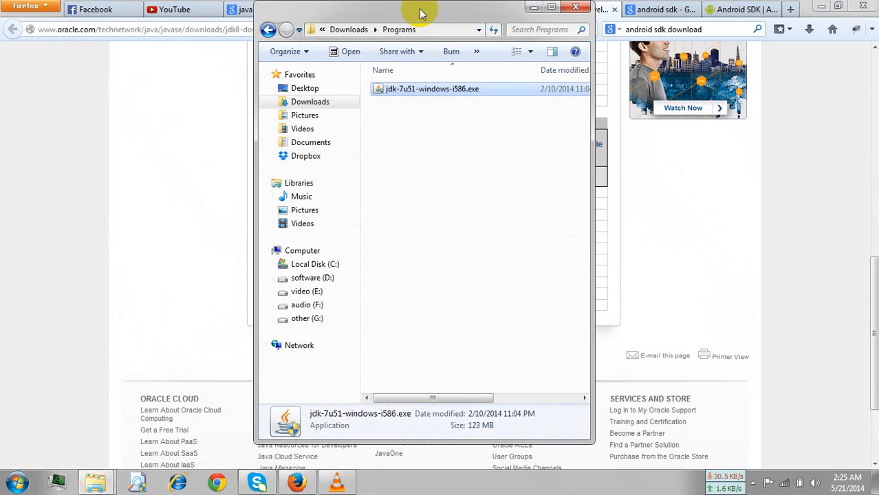
drag(418, 9, 448, 58)
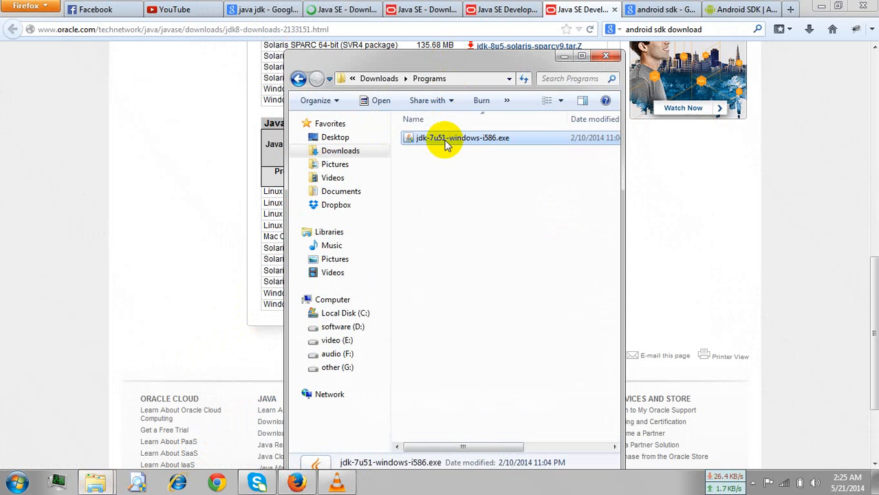
click(563, 59)
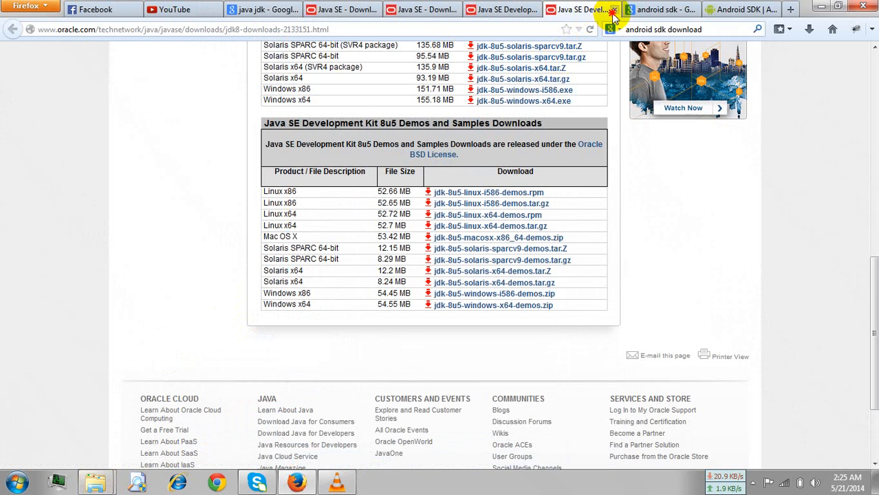
- Close all the Oracle Java download tabs and show the Google results for "android sdk"
click(614, 9)
click(504, 9)
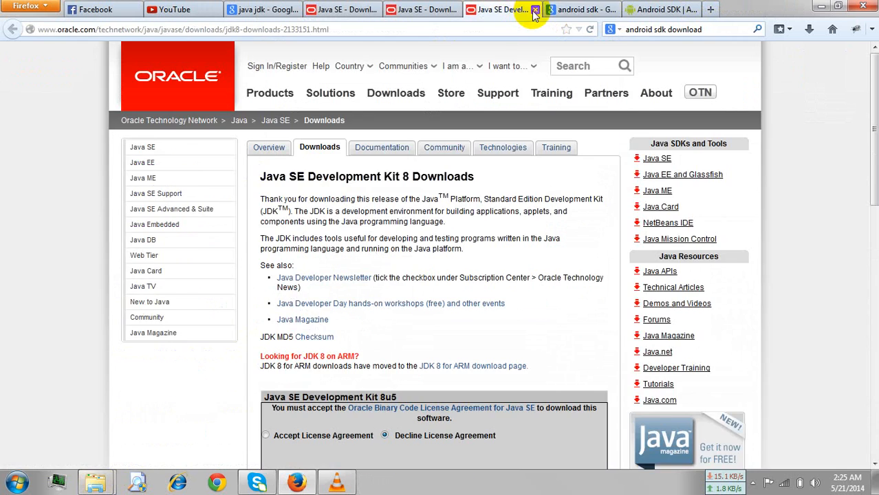
click(535, 9)
click(450, 10)
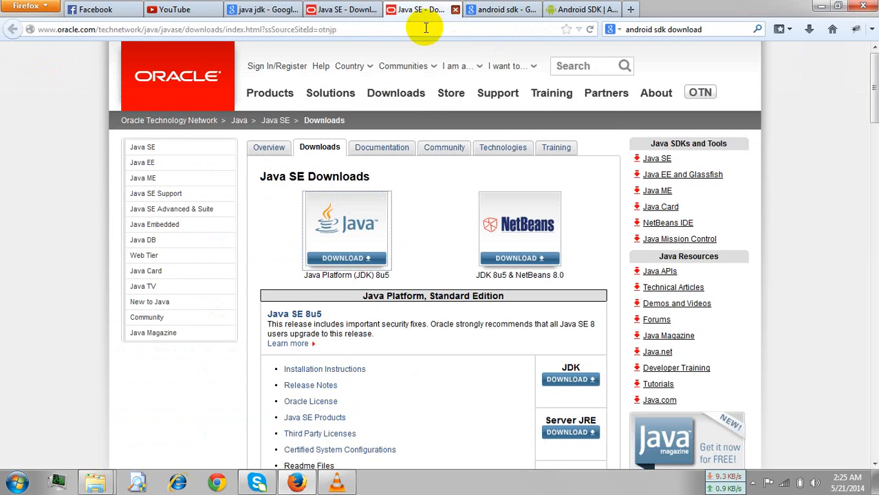
click(454, 10)
click(375, 12)
click(374, 9)
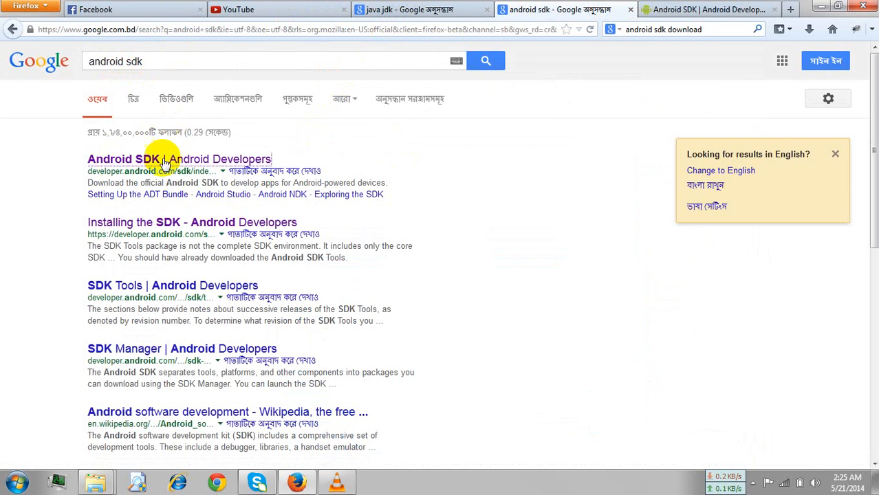
- Open the "Android SDK | Android Developers" result in a new tab and show the already loaded Android SDK page
scroll(151, 231, down, 10)
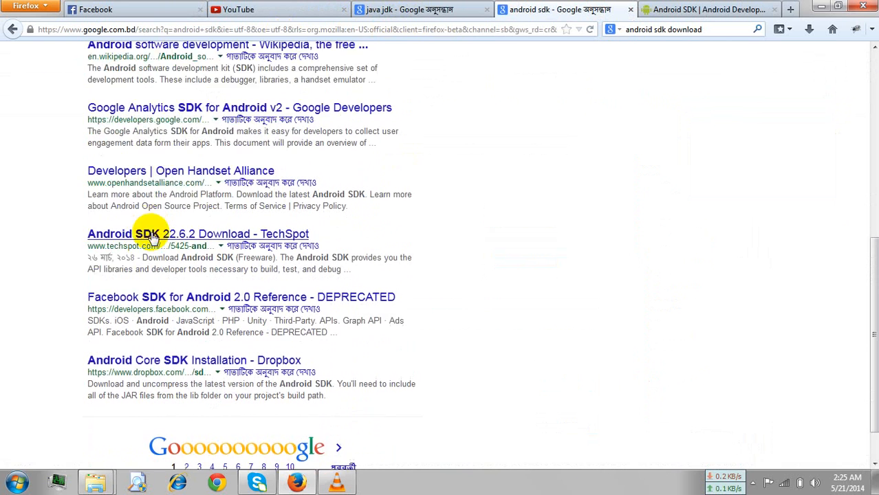
scroll(148, 232, up, 10)
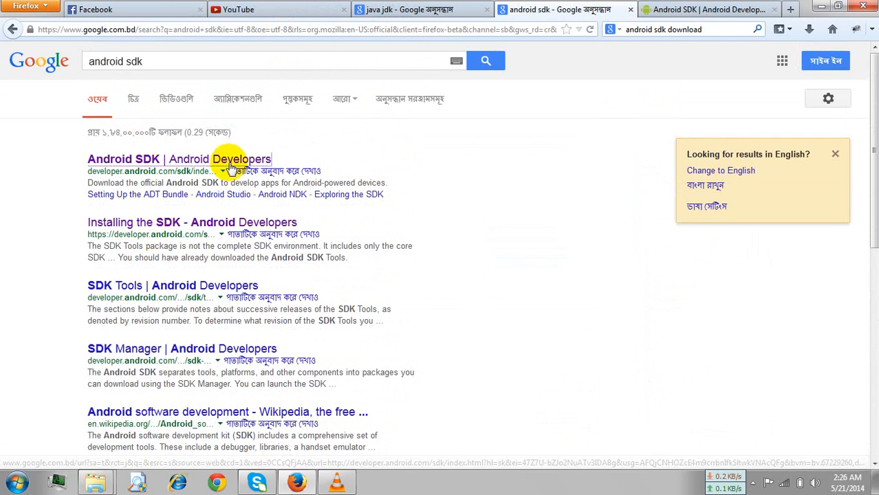
middle_click(151, 167)
click(688, 10)
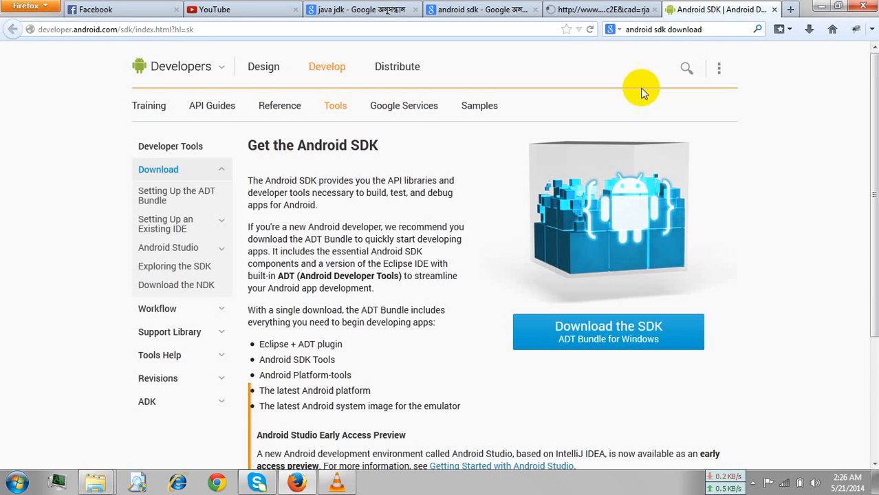
- Examine the Get the Android SDK page in both open tabs, including the ADT Bundle contents and download options
scroll(393, 232, down, 2)
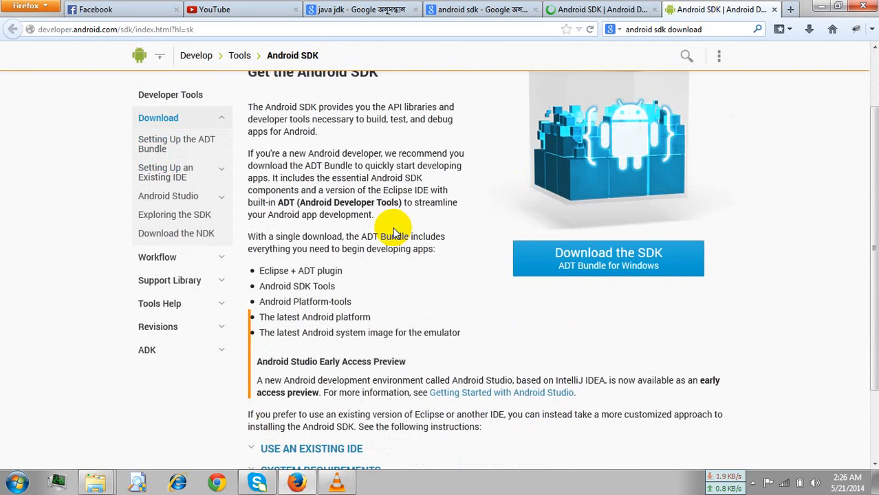
scroll(394, 233, down, 2)
scroll(393, 229, up, 4)
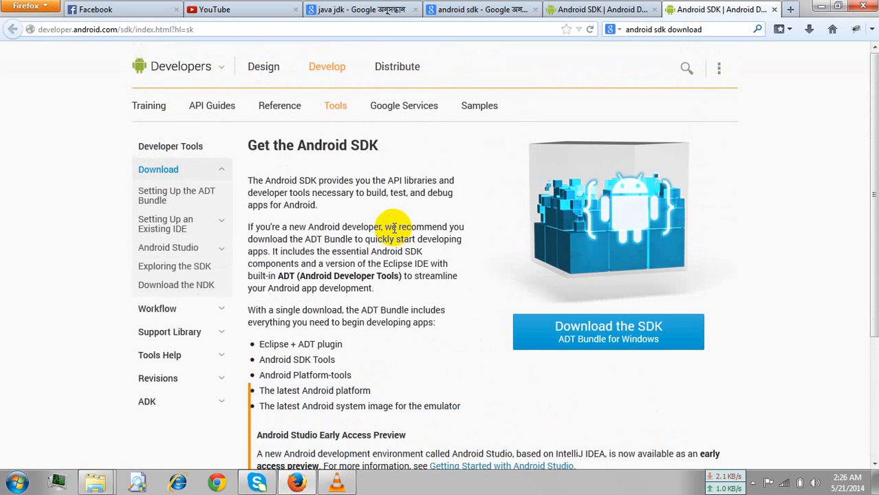
scroll(393, 233, down, 4)
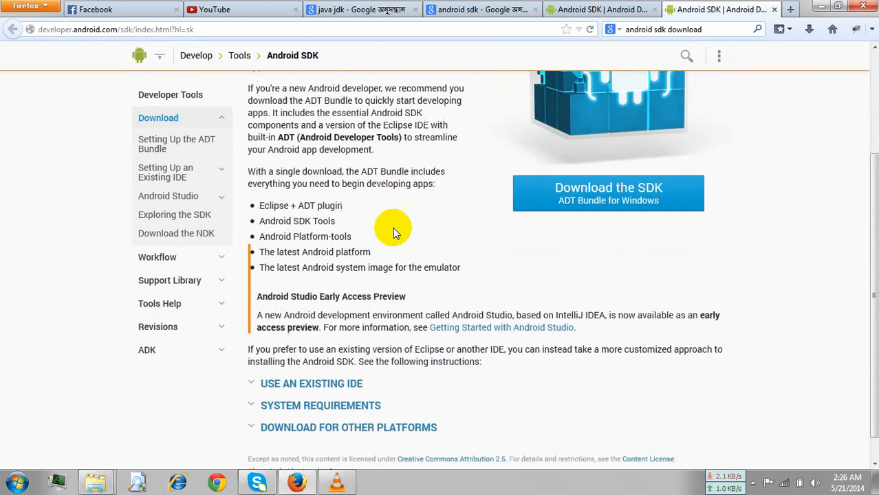
scroll(393, 233, up, 5)
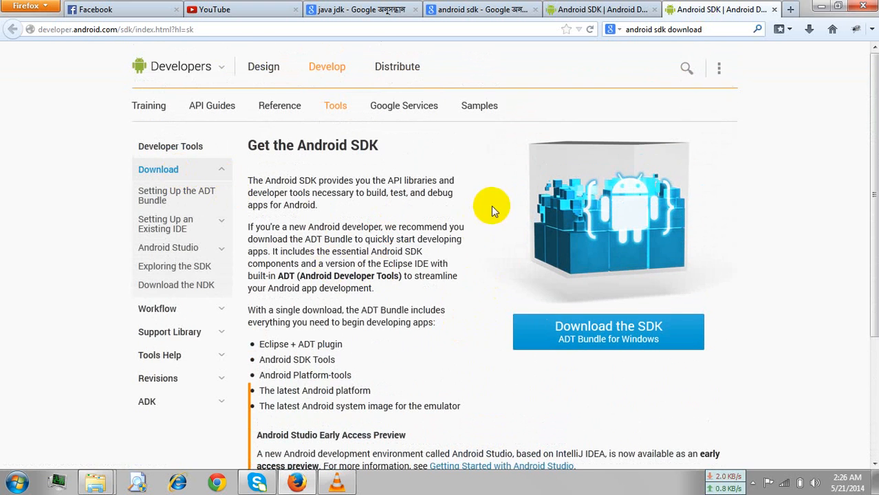
scroll(490, 152, down, 3)
click(492, 9)
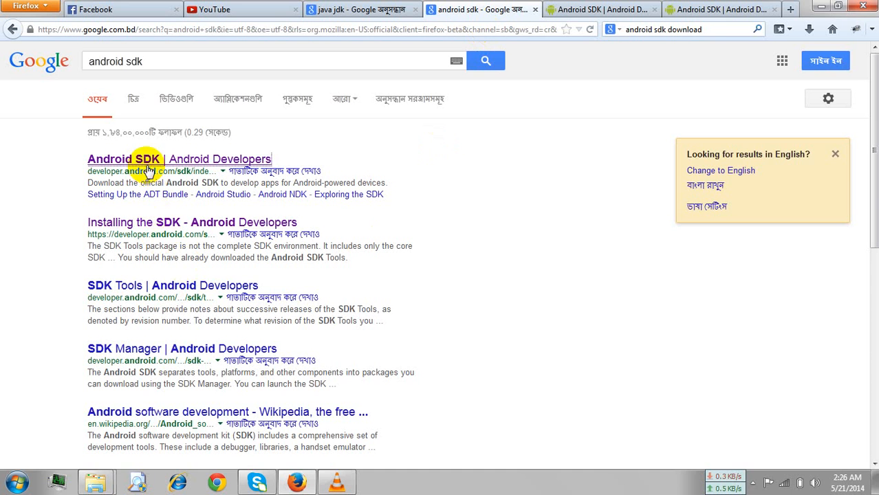
click(568, 9)
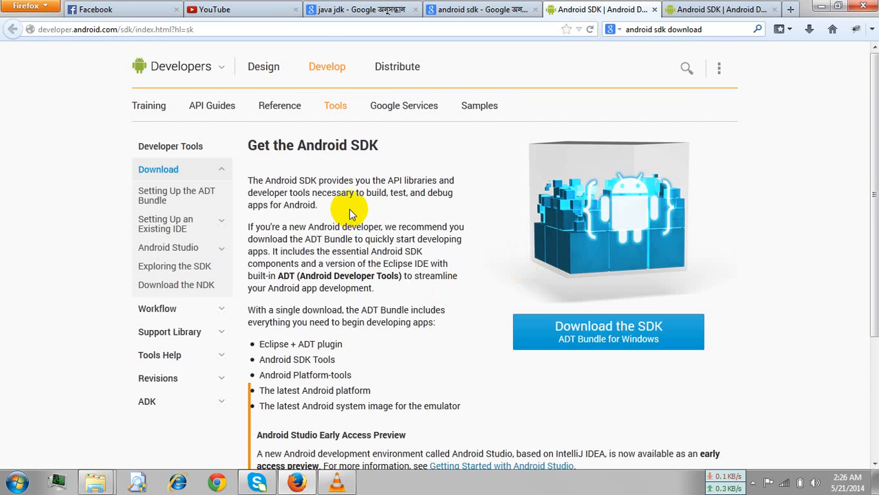
scroll(349, 209, down, 3)
scroll(316, 203, up, 3)
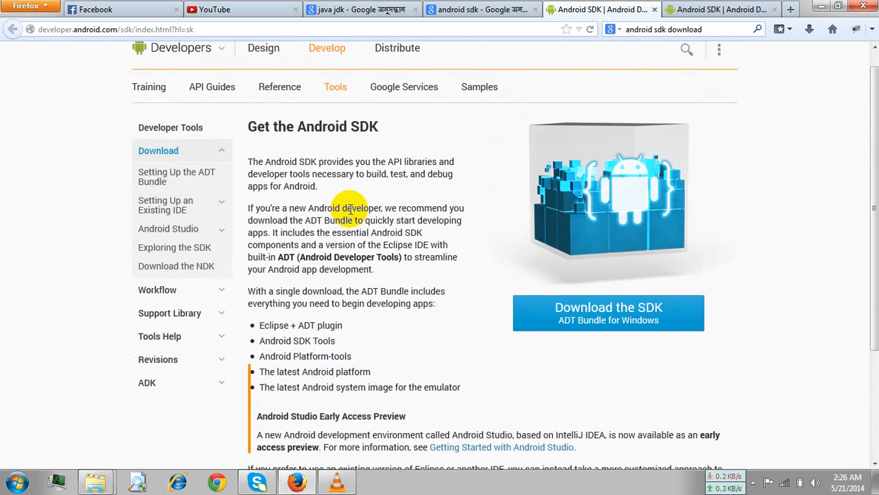
scroll(597, 242, down, 2)
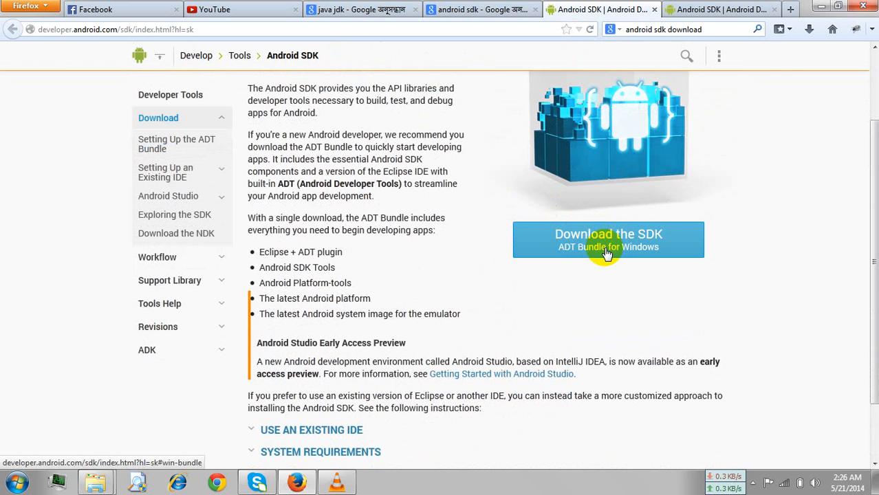
- Request the ADT Bundle for Windows, agree to the terms and conditions, and choose the 32-bit version
click(624, 249)
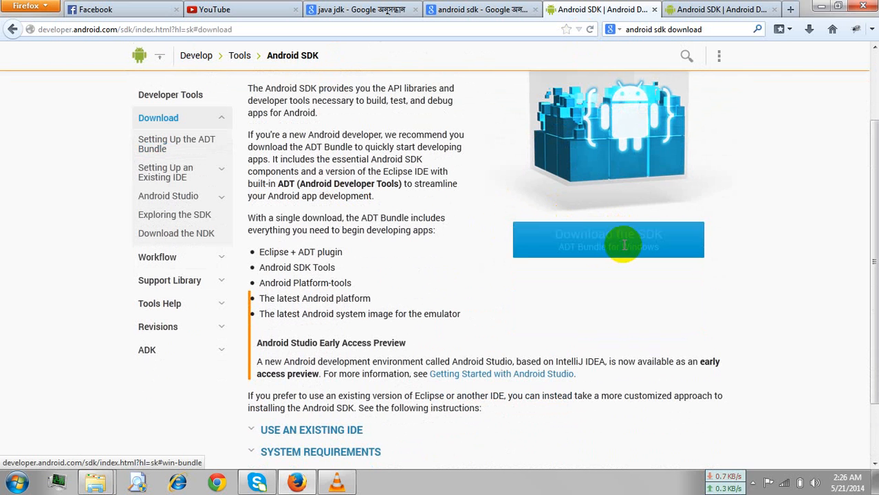
scroll(584, 296, down, 1)
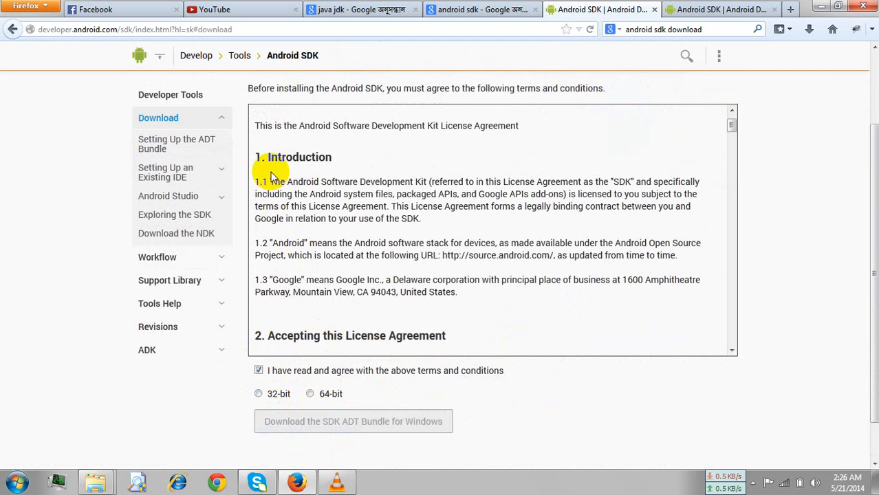
click(274, 398)
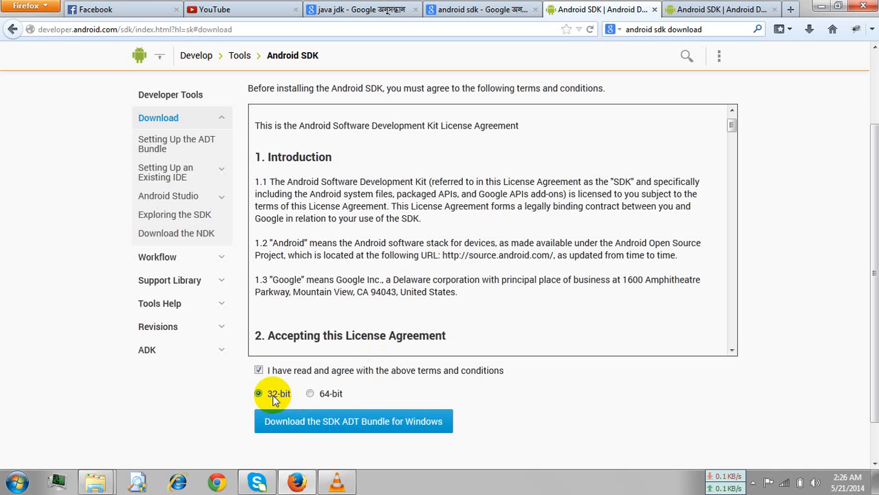
- Start the download of the SDK ADT Bundle for Windows and cancel it without adding a download exception
click(472, 422)
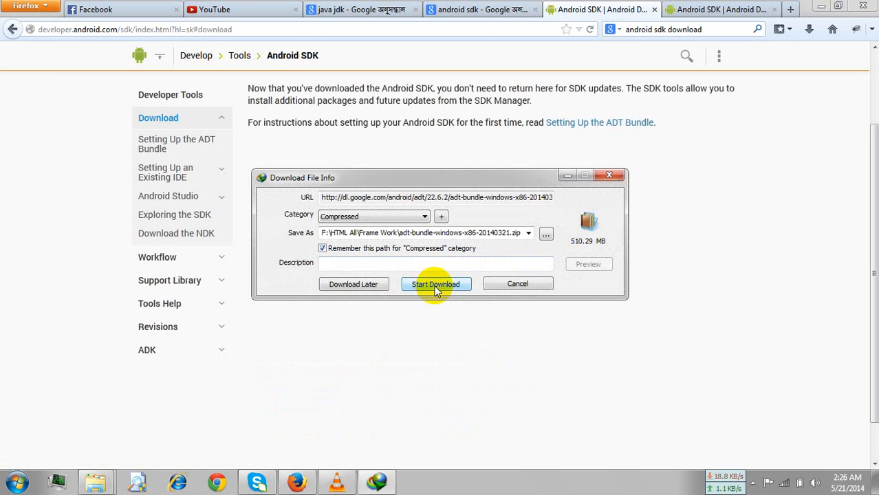
click(504, 291)
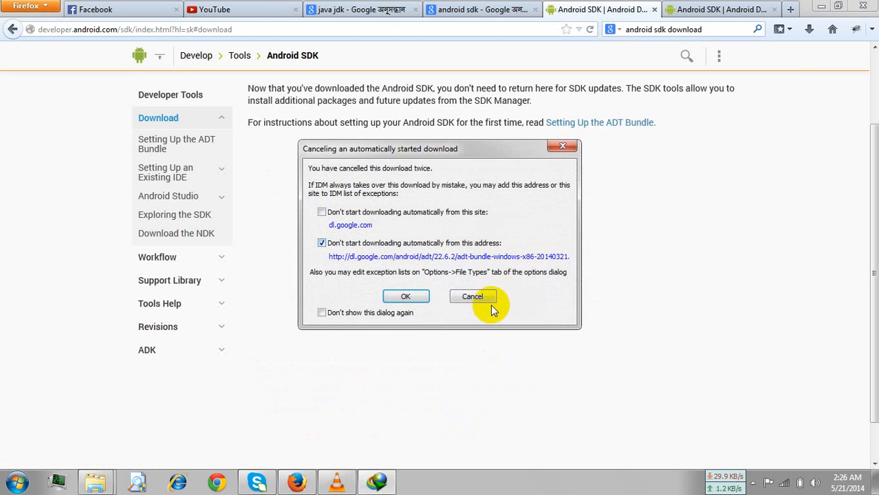
click(478, 306)
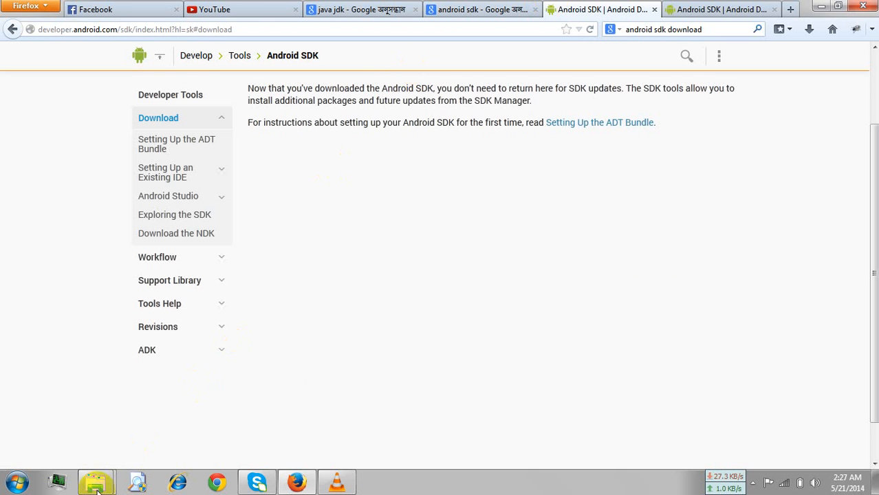
mouse_move(96, 485)
click(88, 407)
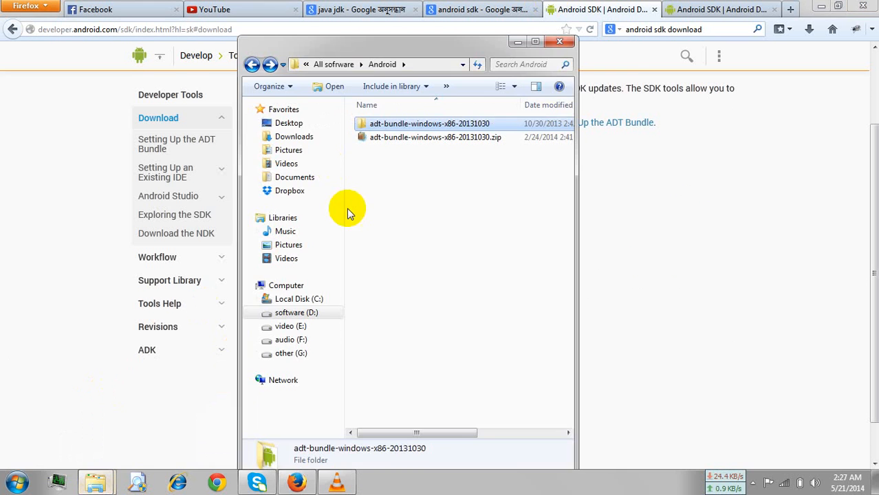
right_click(383, 126)
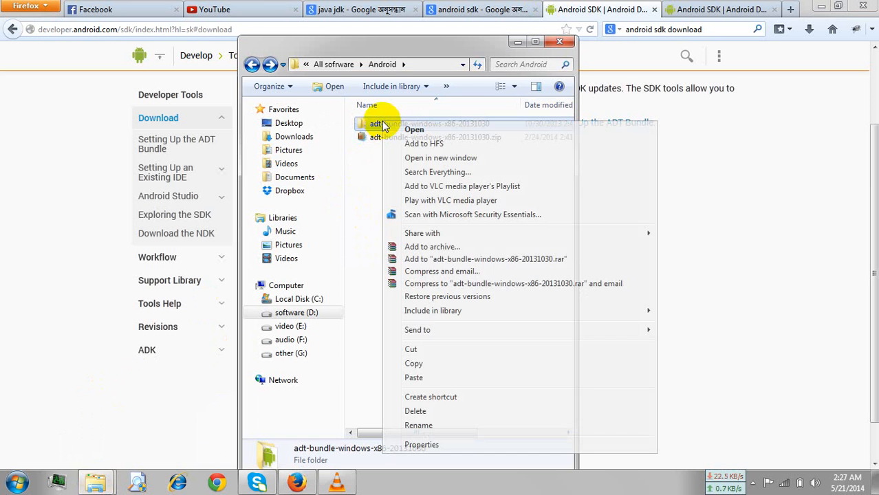
click(415, 410)
click(491, 295)
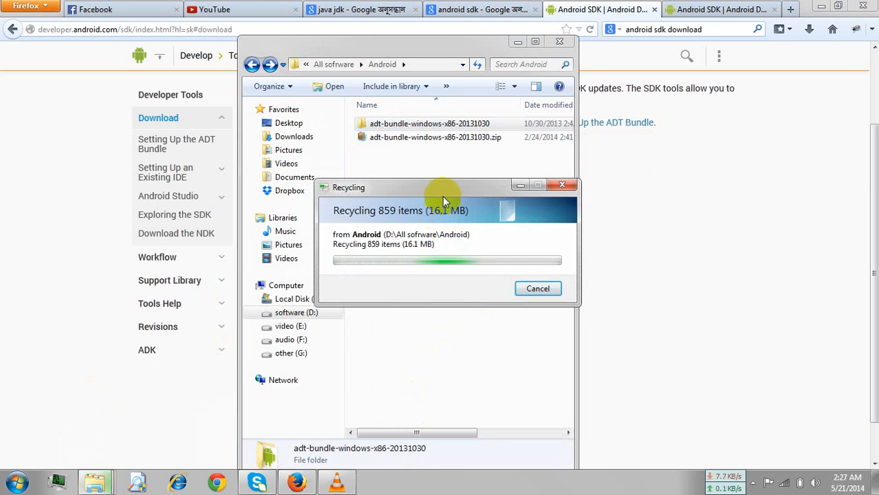
drag(468, 209, 726, 265)
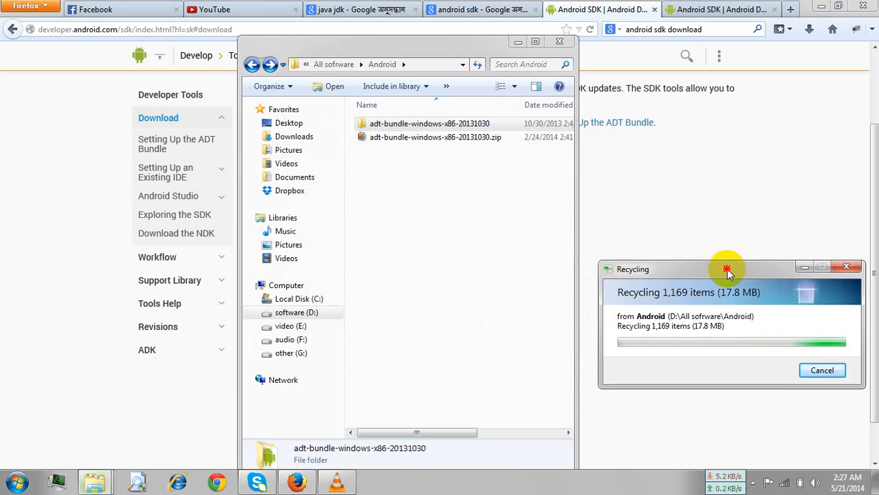
click(415, 140)
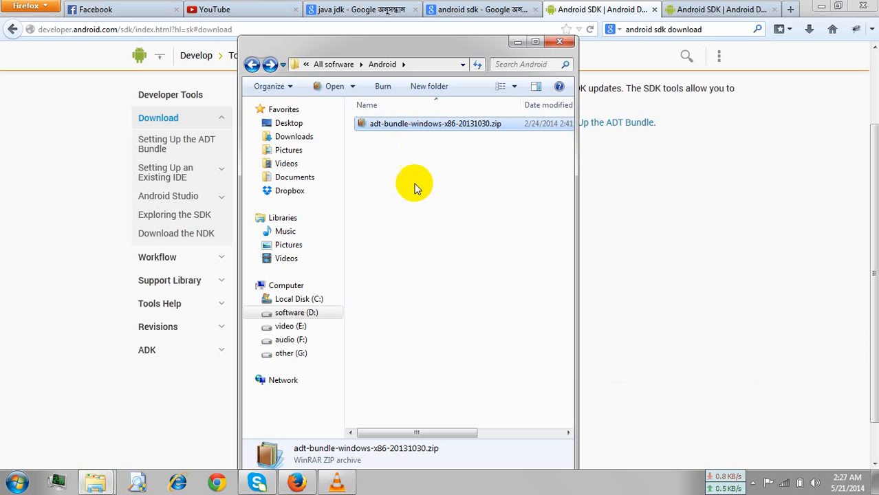
- Examine the eclipse, sdk and SDK Manager.exe contents inside adt-bundle-windows-x86-20131030.zip, and close the archive
click(402, 125)
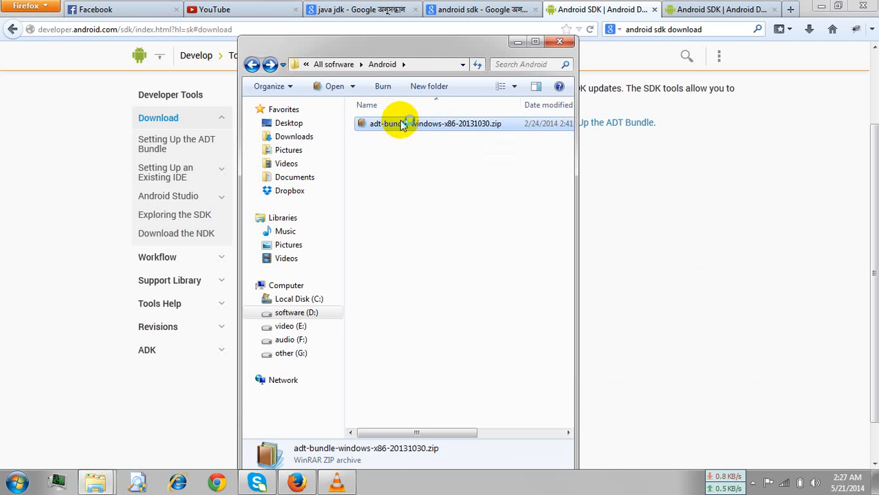
double_click(399, 122)
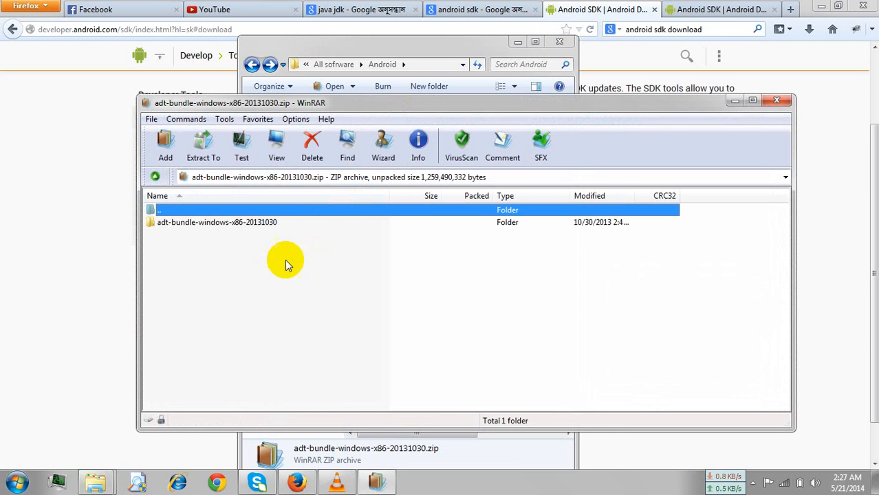
double_click(212, 224)
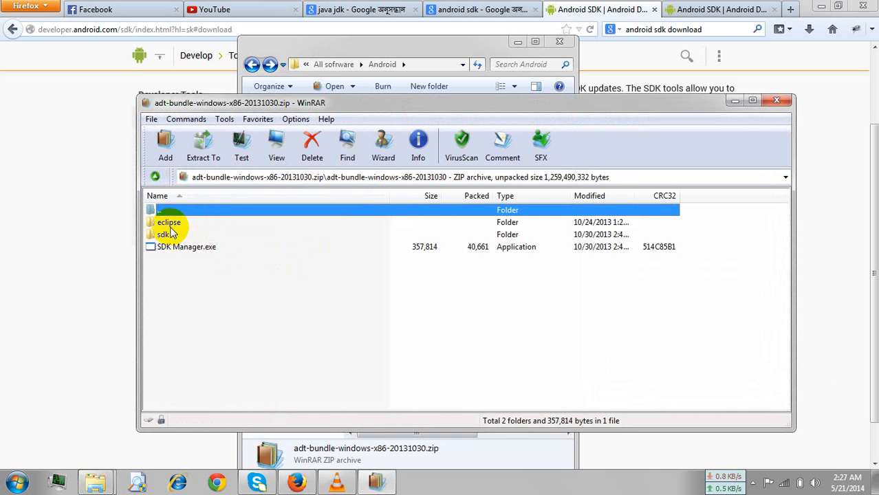
key(Down)
key(Down)
key(Down)
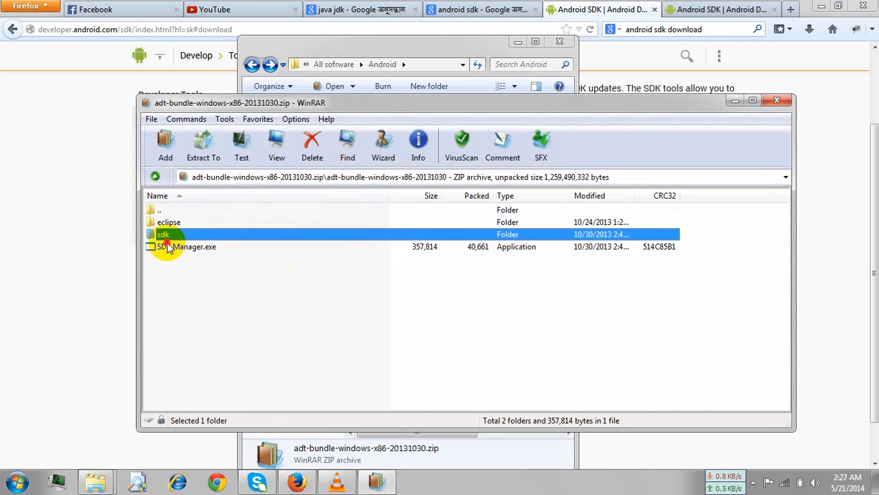
click(167, 223)
key(Down)
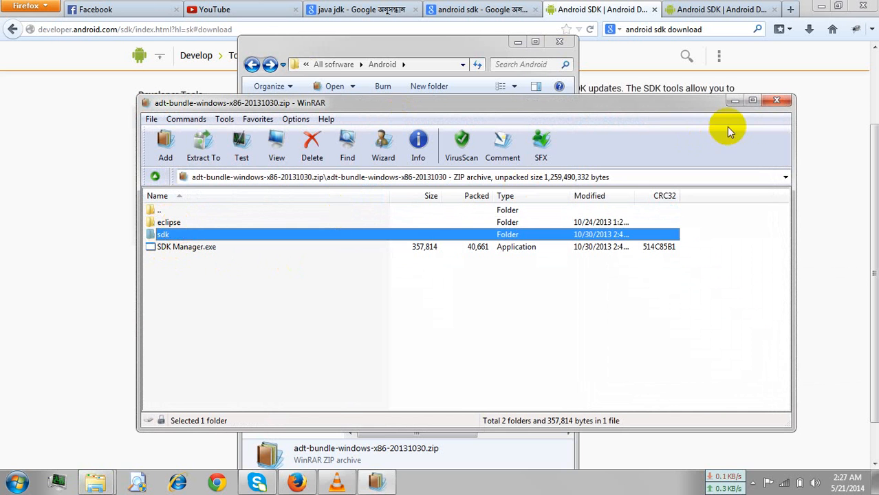
click(776, 101)
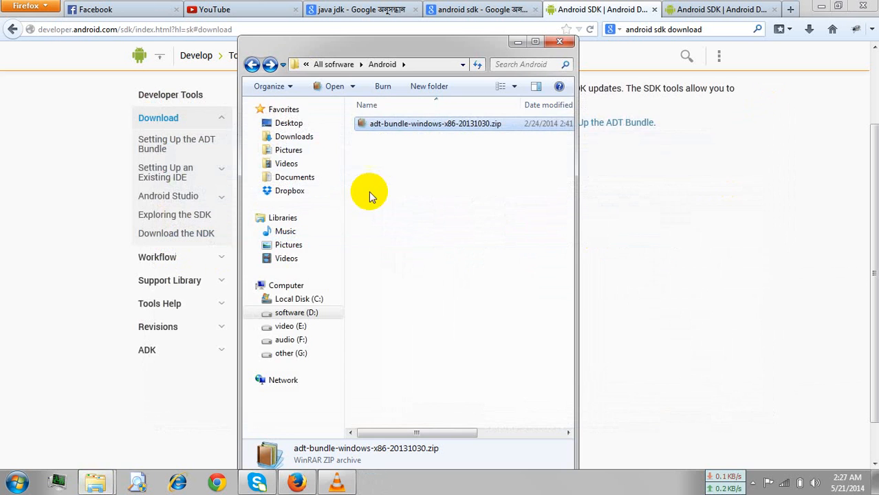
- Reopen adt-bundle-windows-x86-20131030.zip in WinRAR and arrange its window beside the Android folder window
right_click(383, 128)
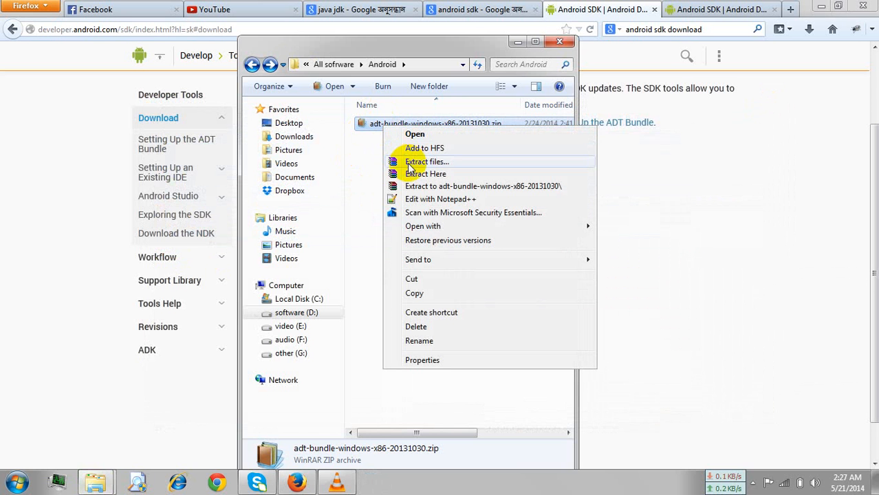
click(380, 127)
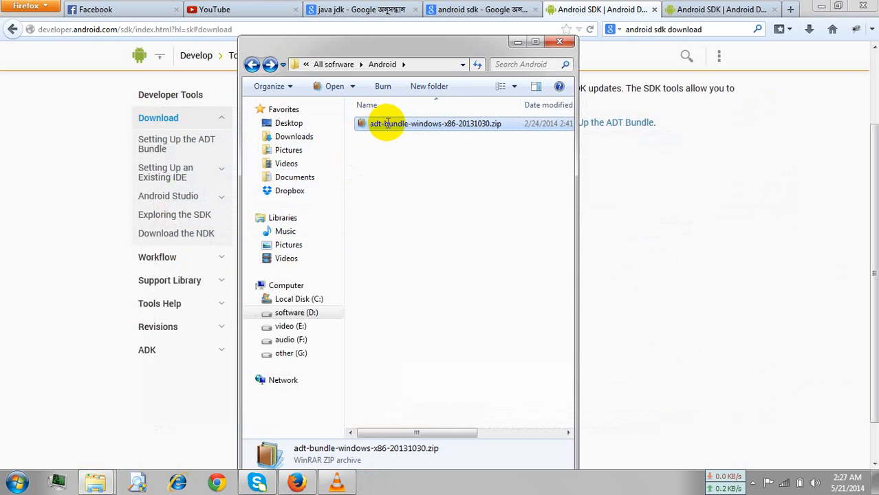
click(415, 141)
click(412, 128)
double_click(413, 128)
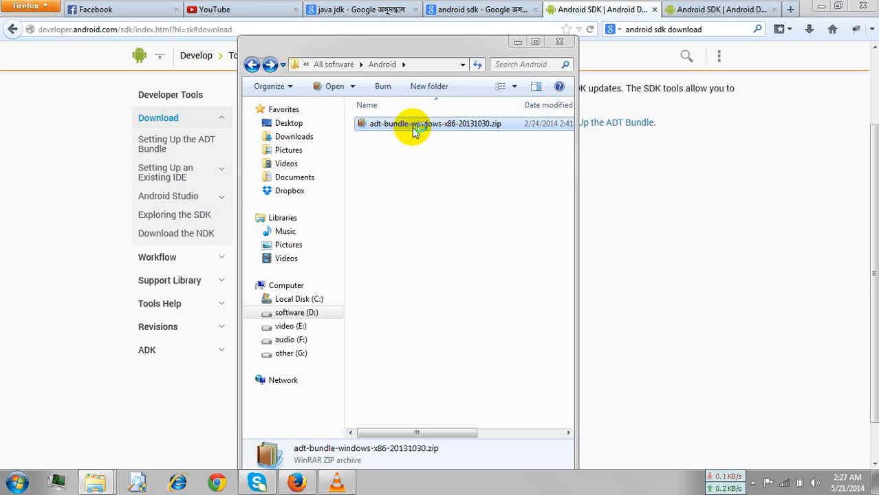
drag(303, 110, 541, 210)
drag(472, 51, 238, 66)
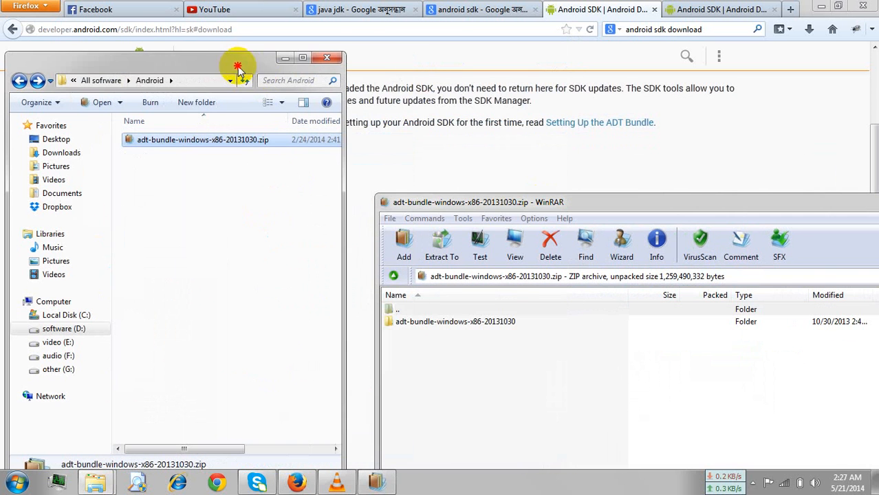
drag(428, 200, 398, 87)
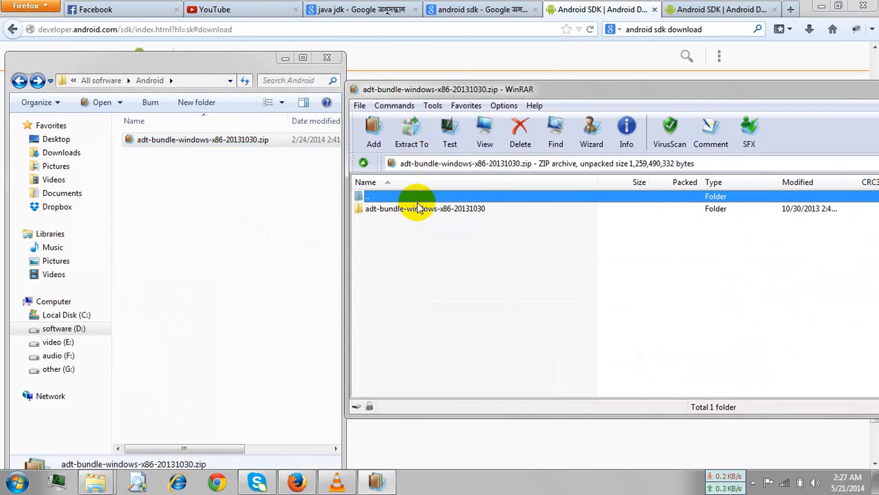
- Extract the eclipse folder, sdk folder and SDK Manager.exe from the archive into the Android folder
double_click(416, 208)
drag(401, 254, 224, 227)
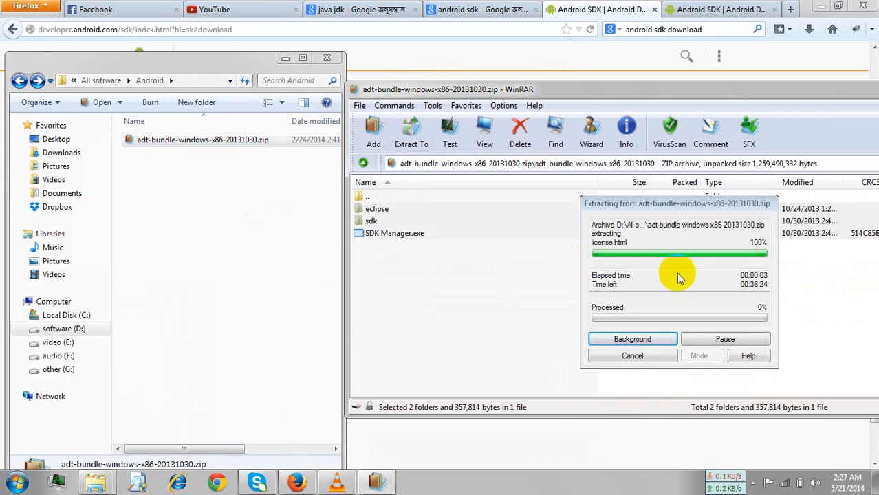
drag(530, 91, 485, 106)
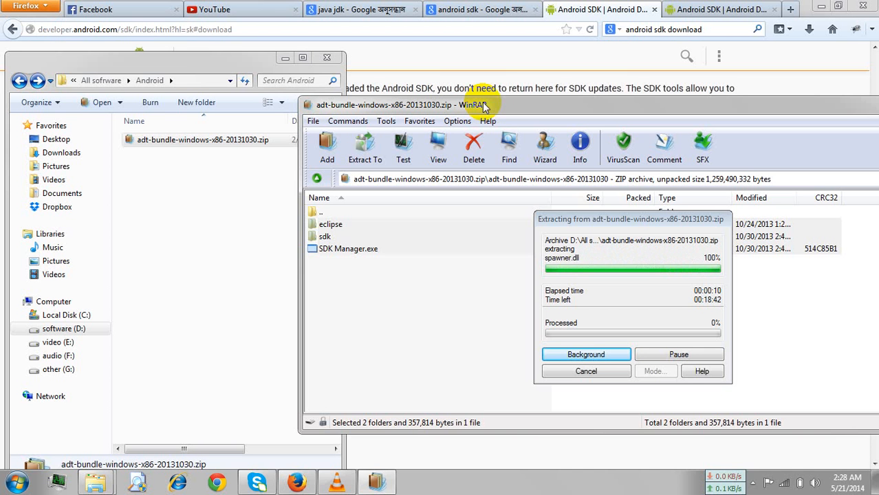
click(752, 485)
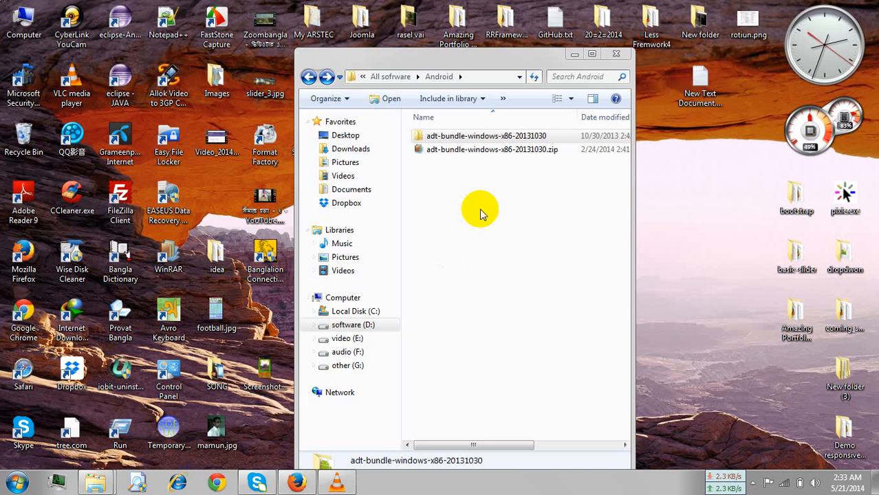
click(470, 139)
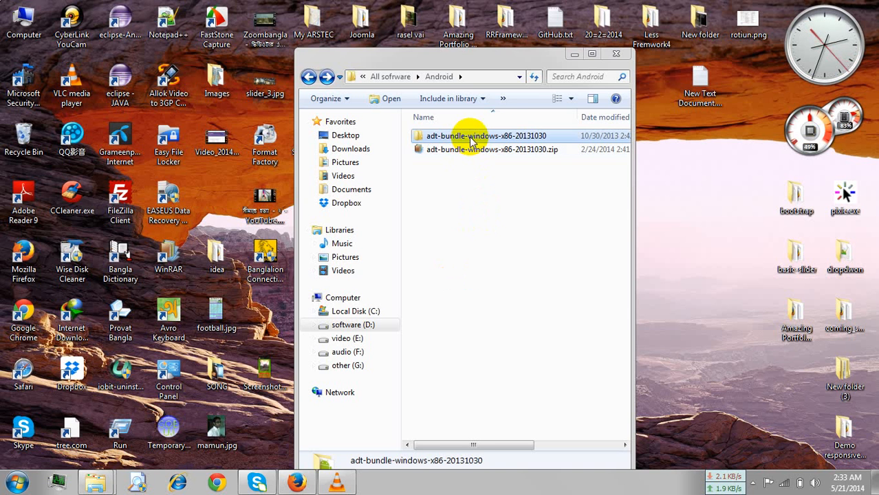
double_click(470, 138)
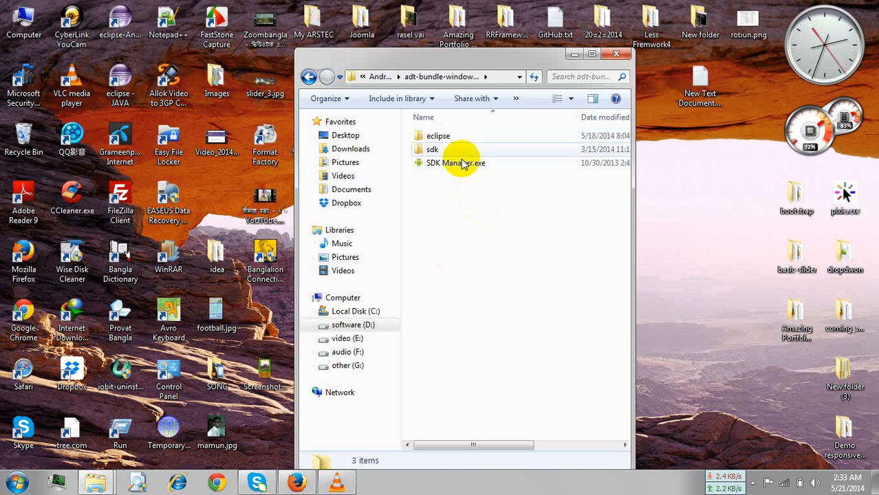
click(456, 165)
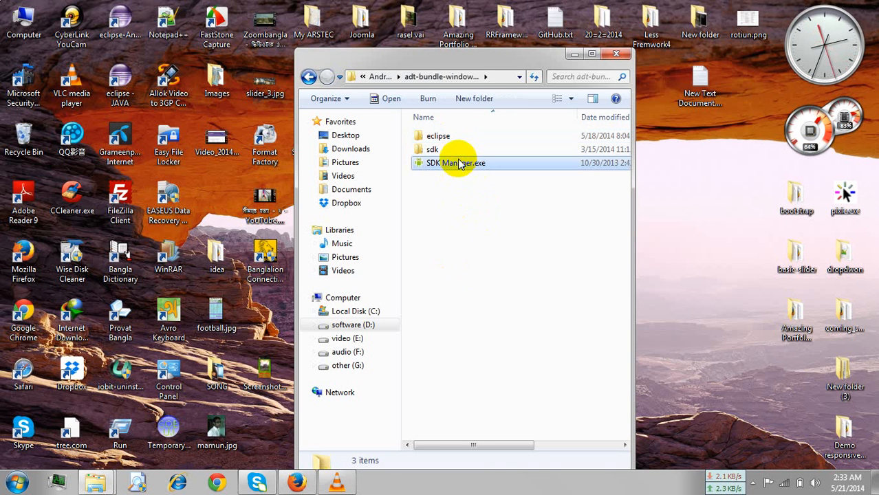
click(454, 147)
click(454, 139)
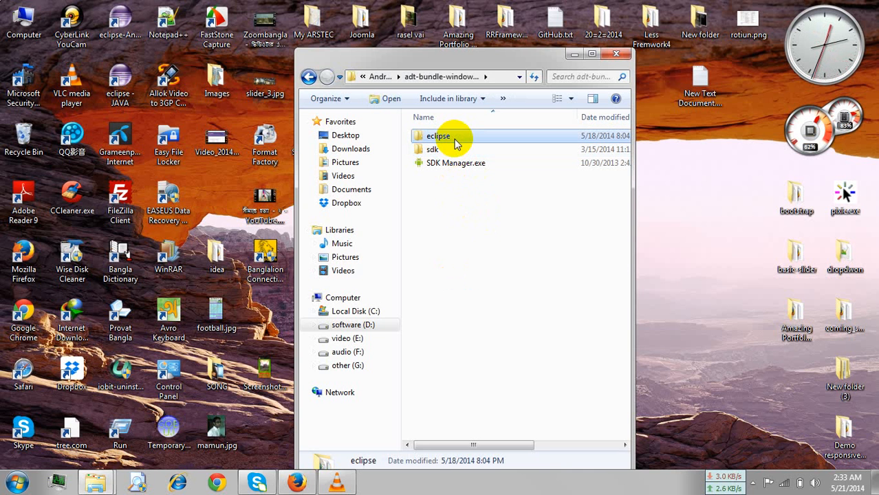
double_click(453, 142)
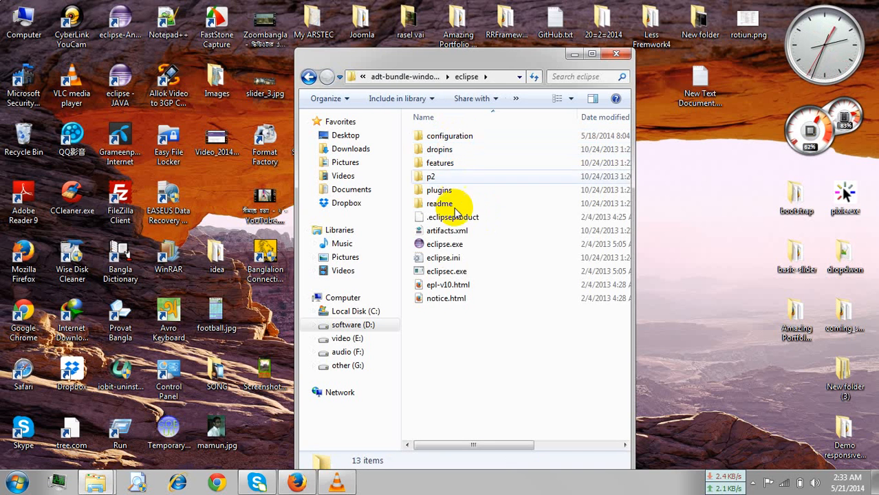
- Create a desktop shortcut for eclipse.exe and compare it with the original file in the eclipse folder
click(462, 248)
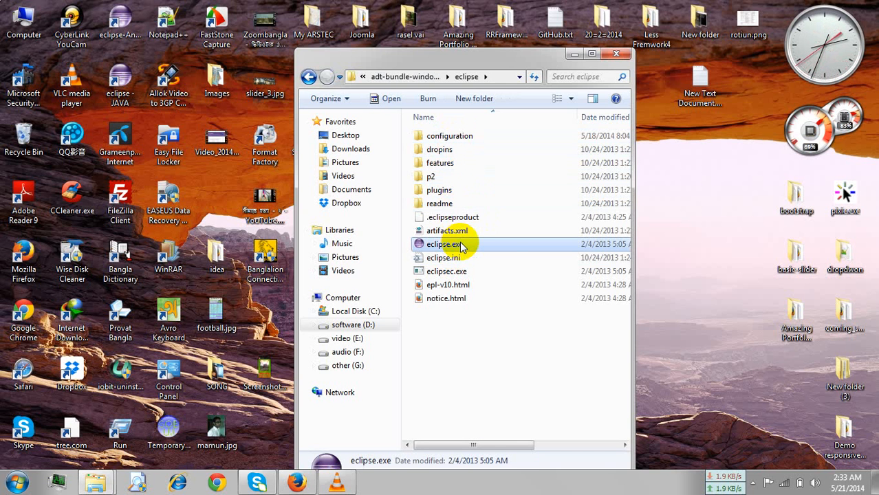
right_click(462, 246)
mouse_move(495, 359)
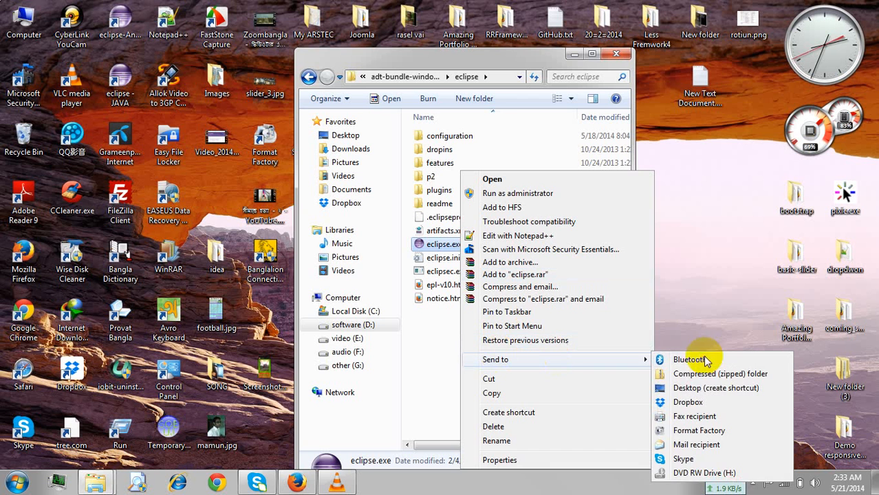
click(692, 389)
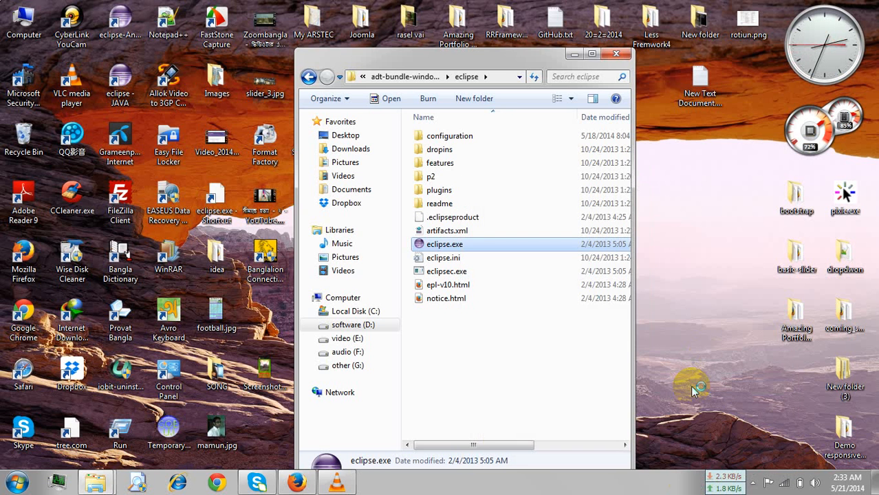
click(225, 209)
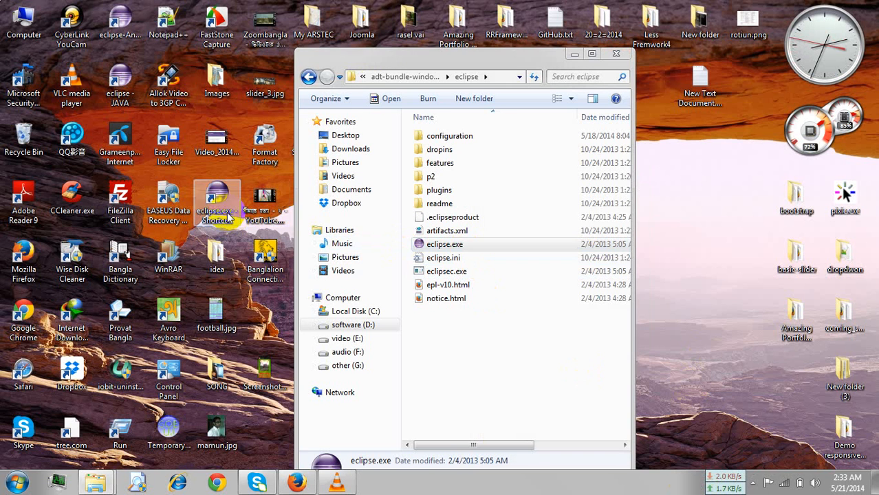
click(440, 248)
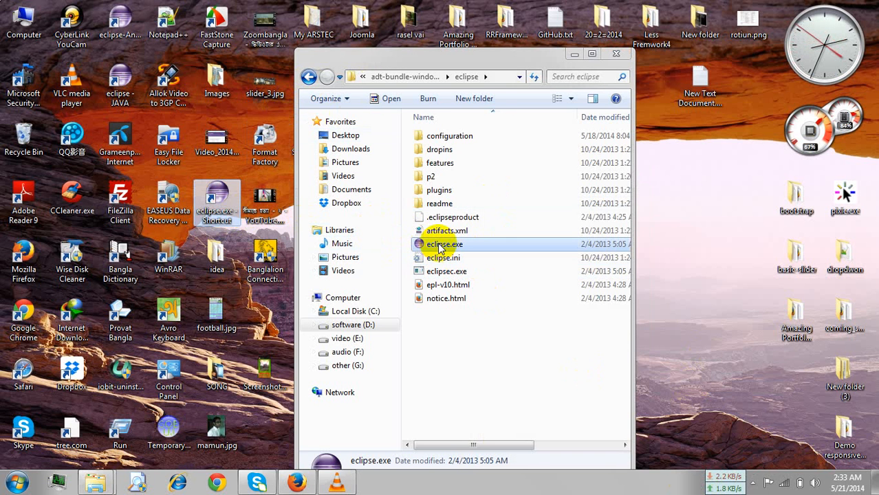
click(217, 199)
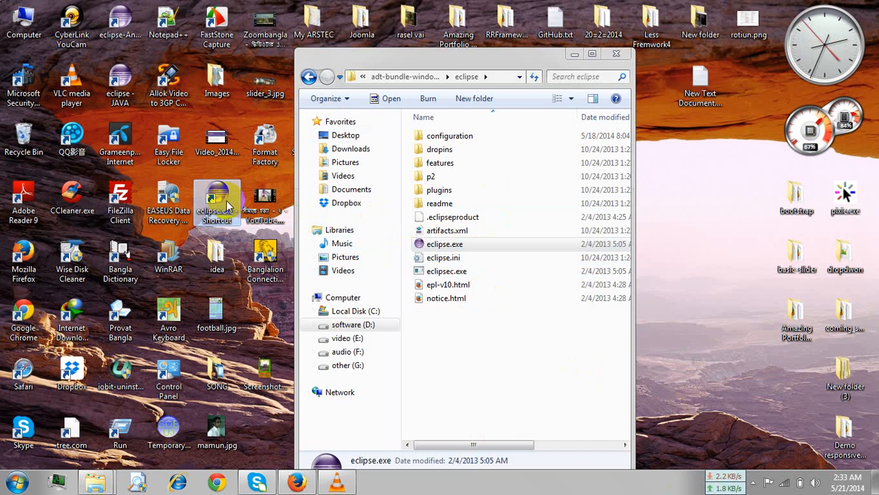
- Clear the eclipse folder window off the desktop and refresh the desktop
click(609, 61)
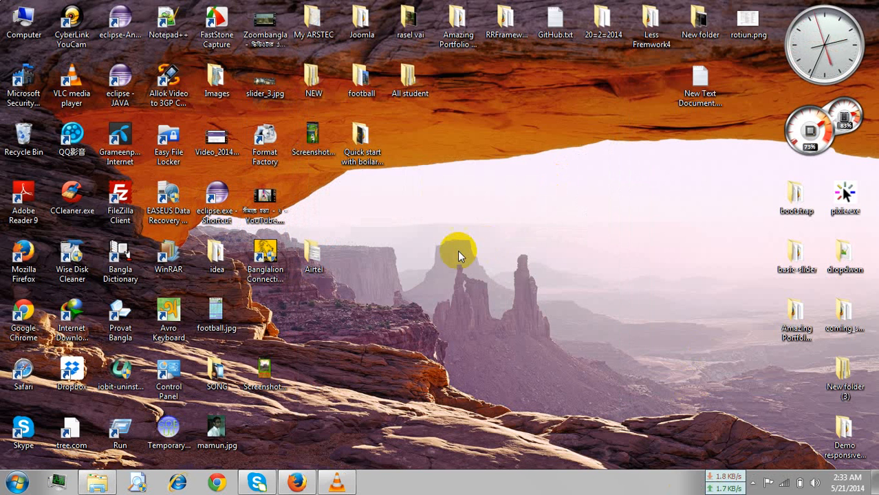
right_click(458, 251)
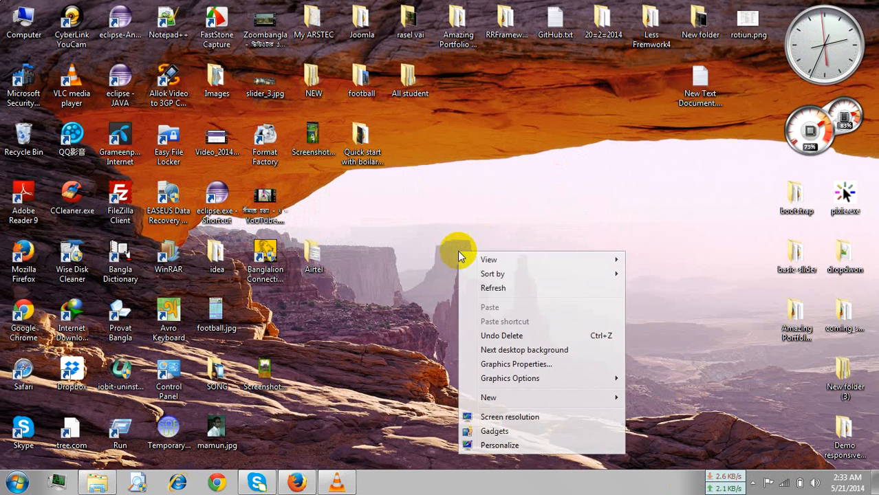
click(484, 285)
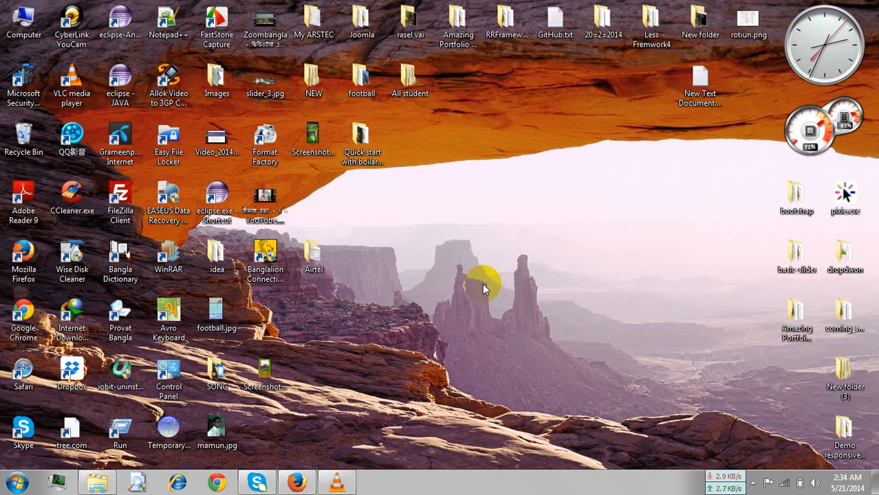
- Launch Eclipse from its new desktop shortcut
double_click(231, 215)
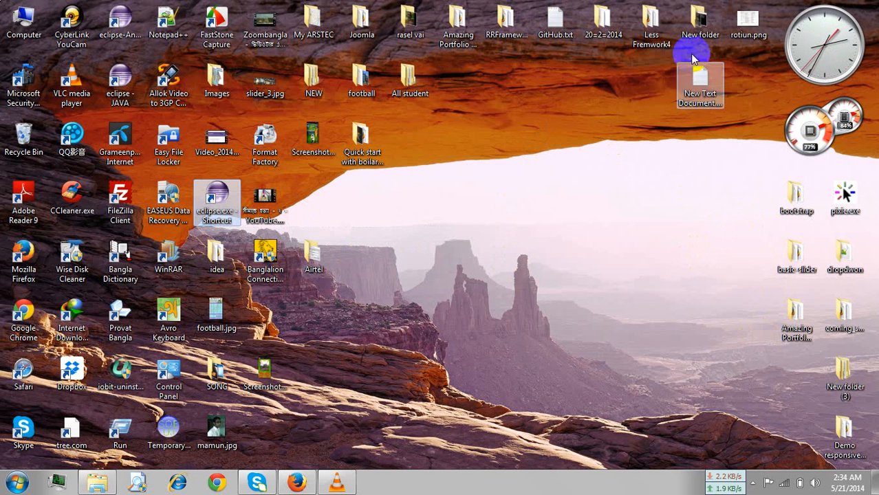
click(753, 482)
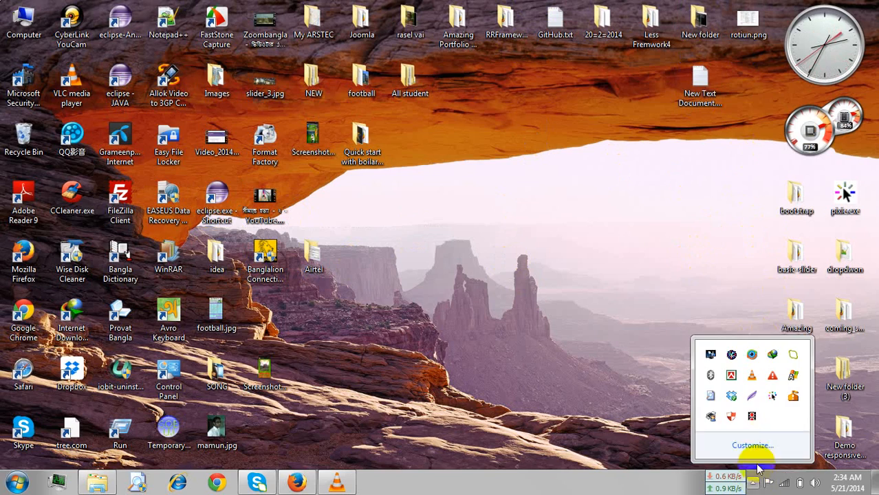